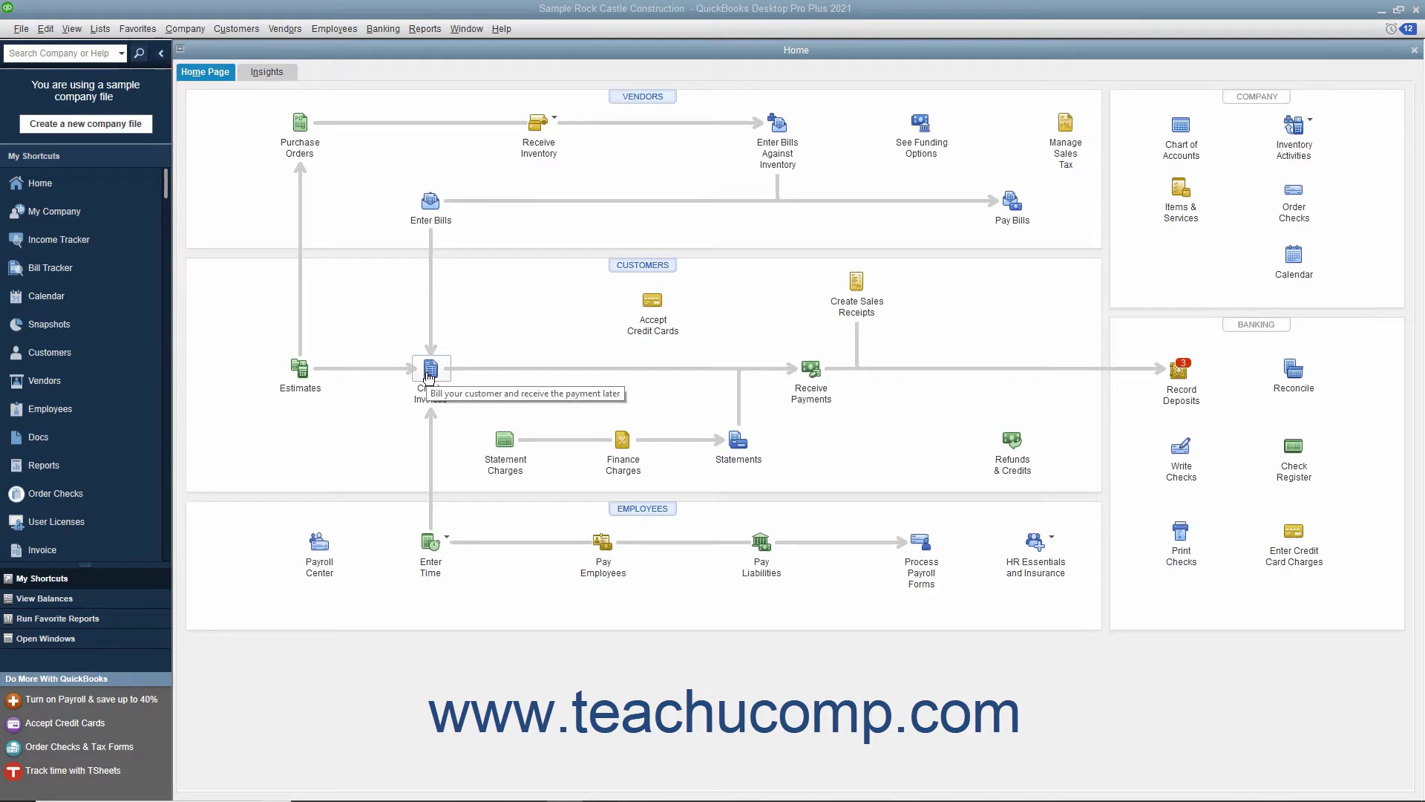
Open a blank invoice (1101, dated 12/15/2024), browsing the Edit menu without choosing anything
left_click(429, 374)
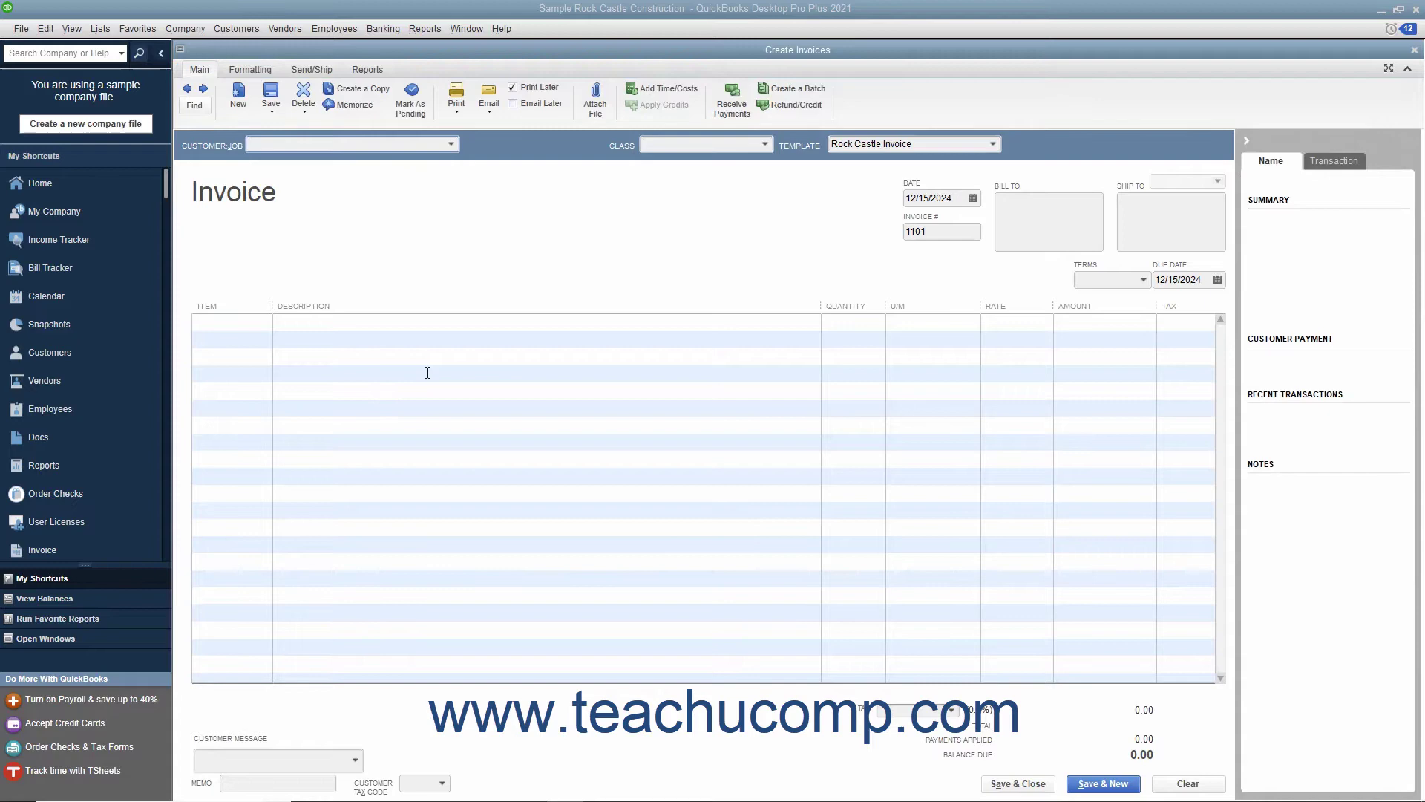
left_click(49, 29)
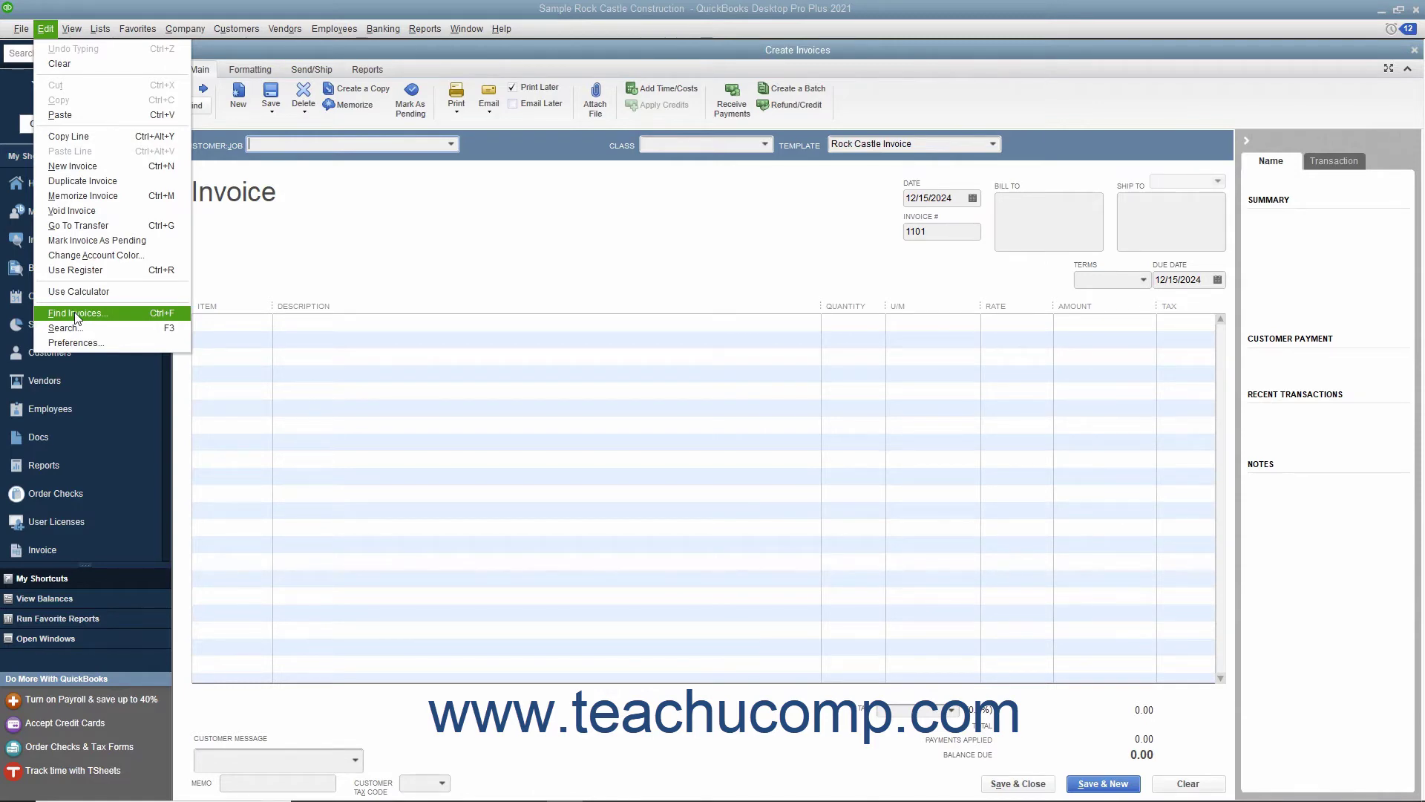
left_click(278, 256)
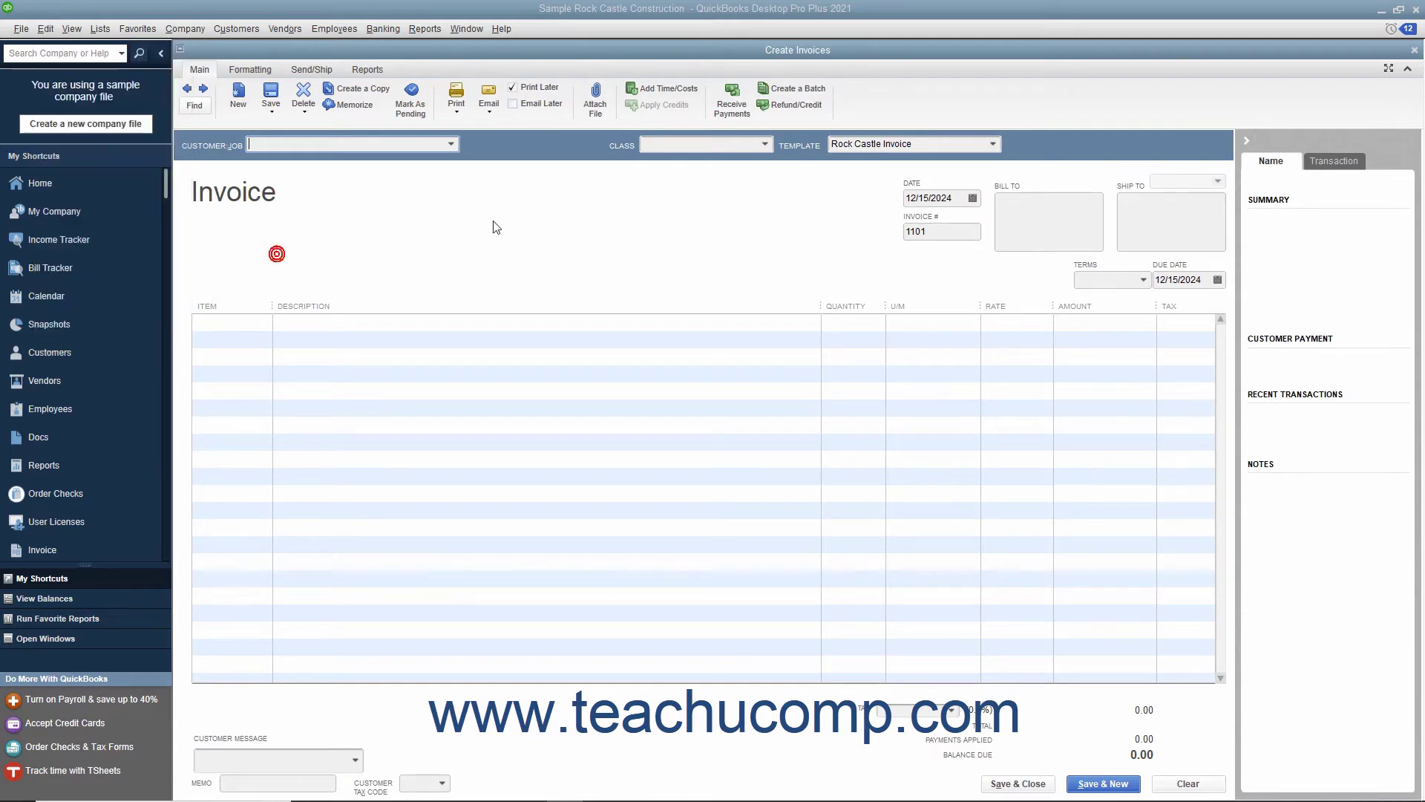
Start a Find Invoices search with Abercrombie, Kristy as the Customer:Job
left_click(203, 110)
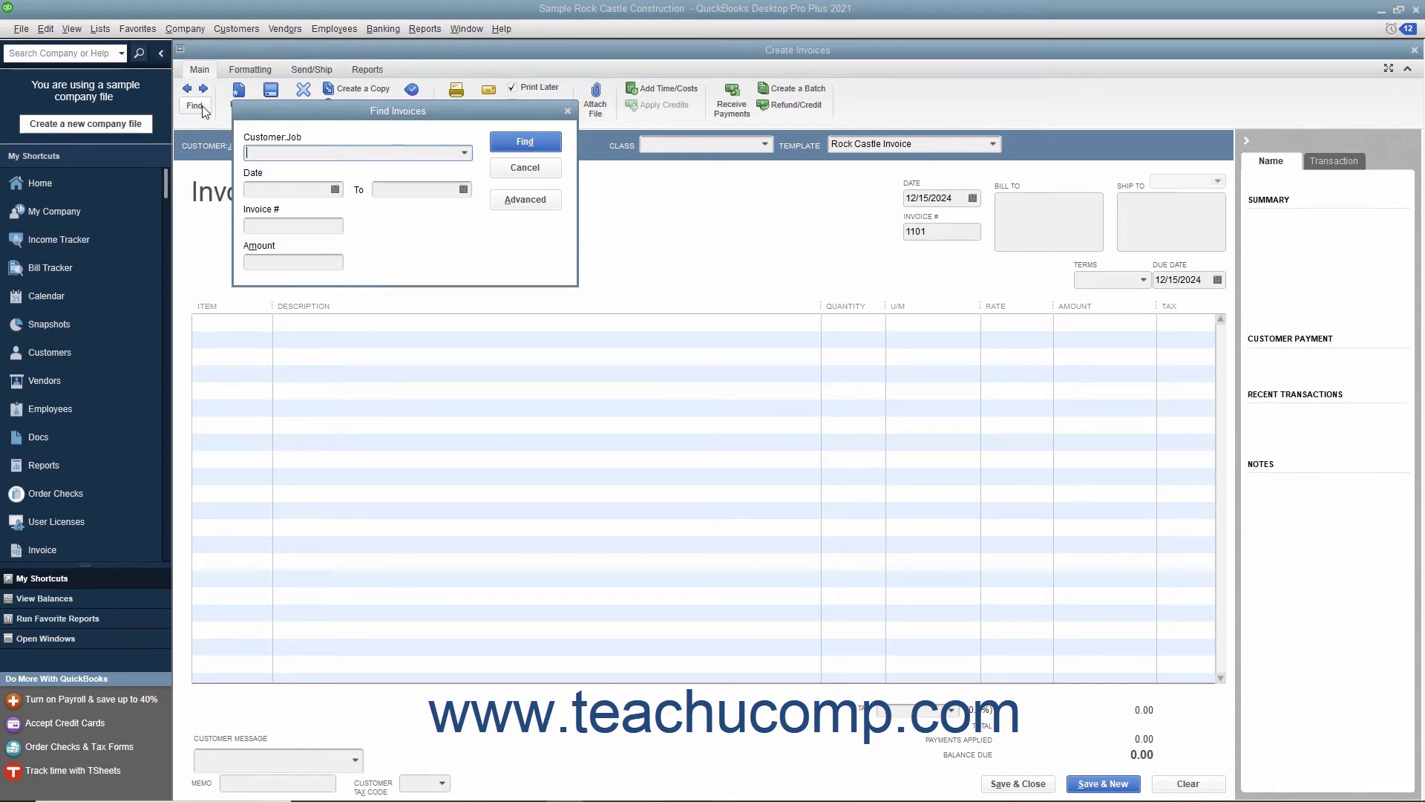
left_click(465, 153)
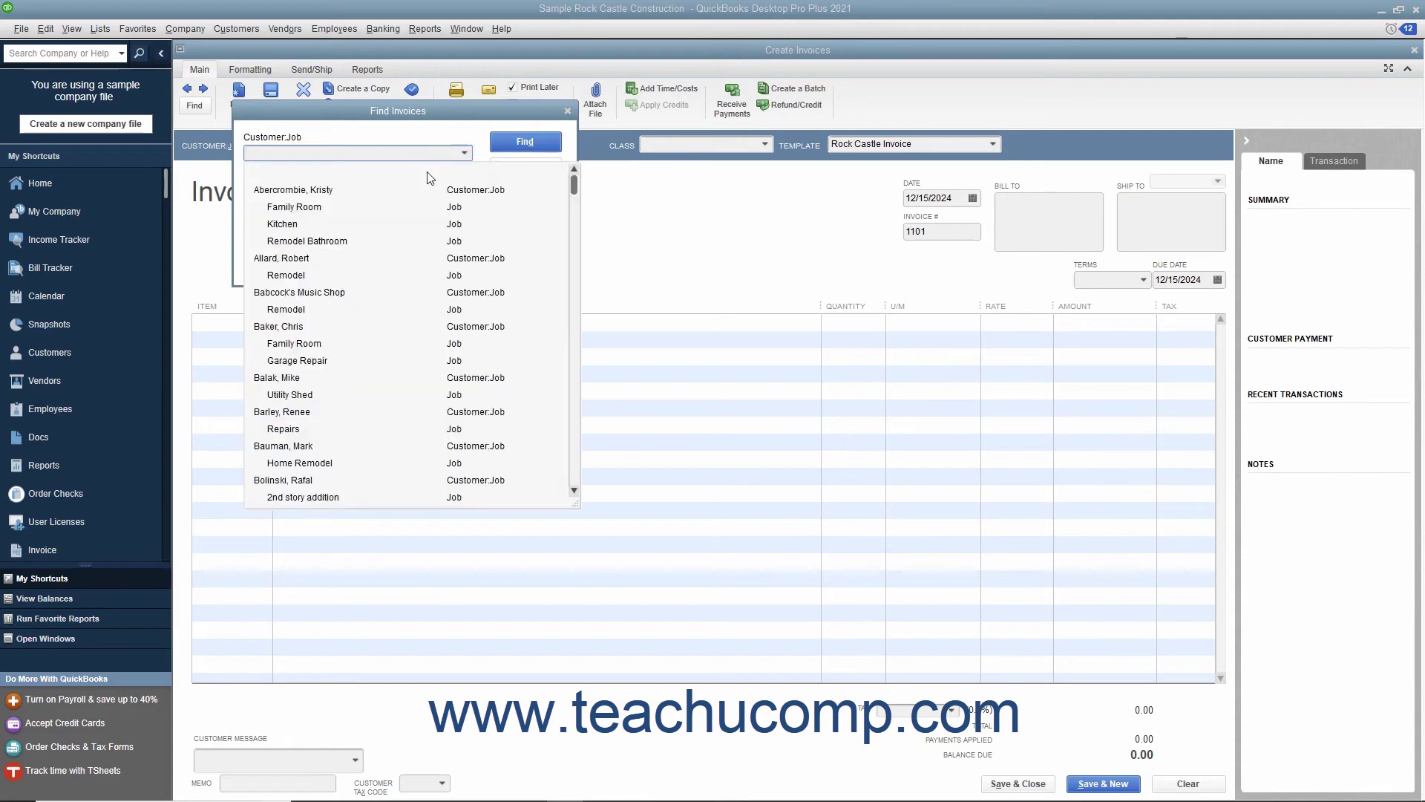
left_click(396, 189)
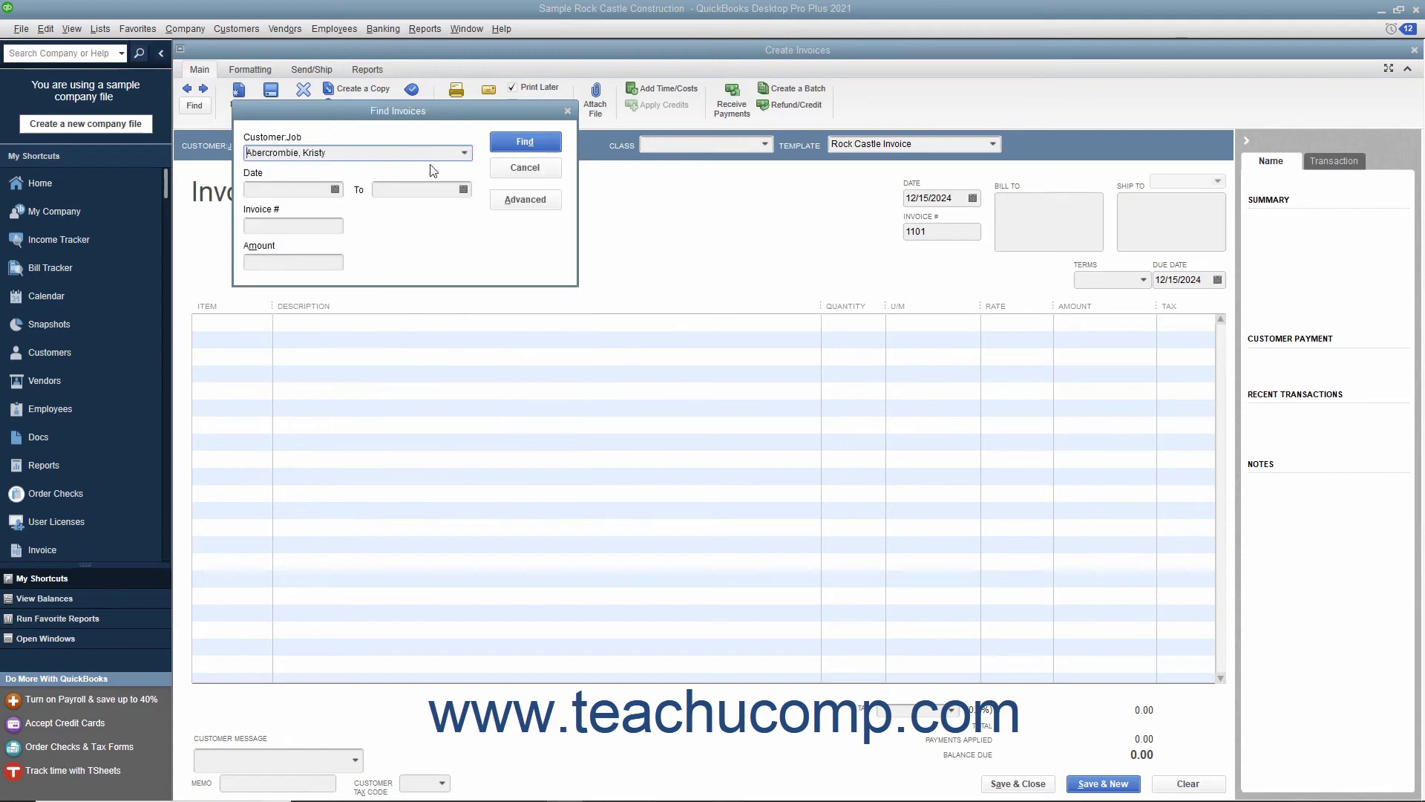
Run the search and open invoice 1100 (12/15/2024) from the six matches
left_click(506, 151)
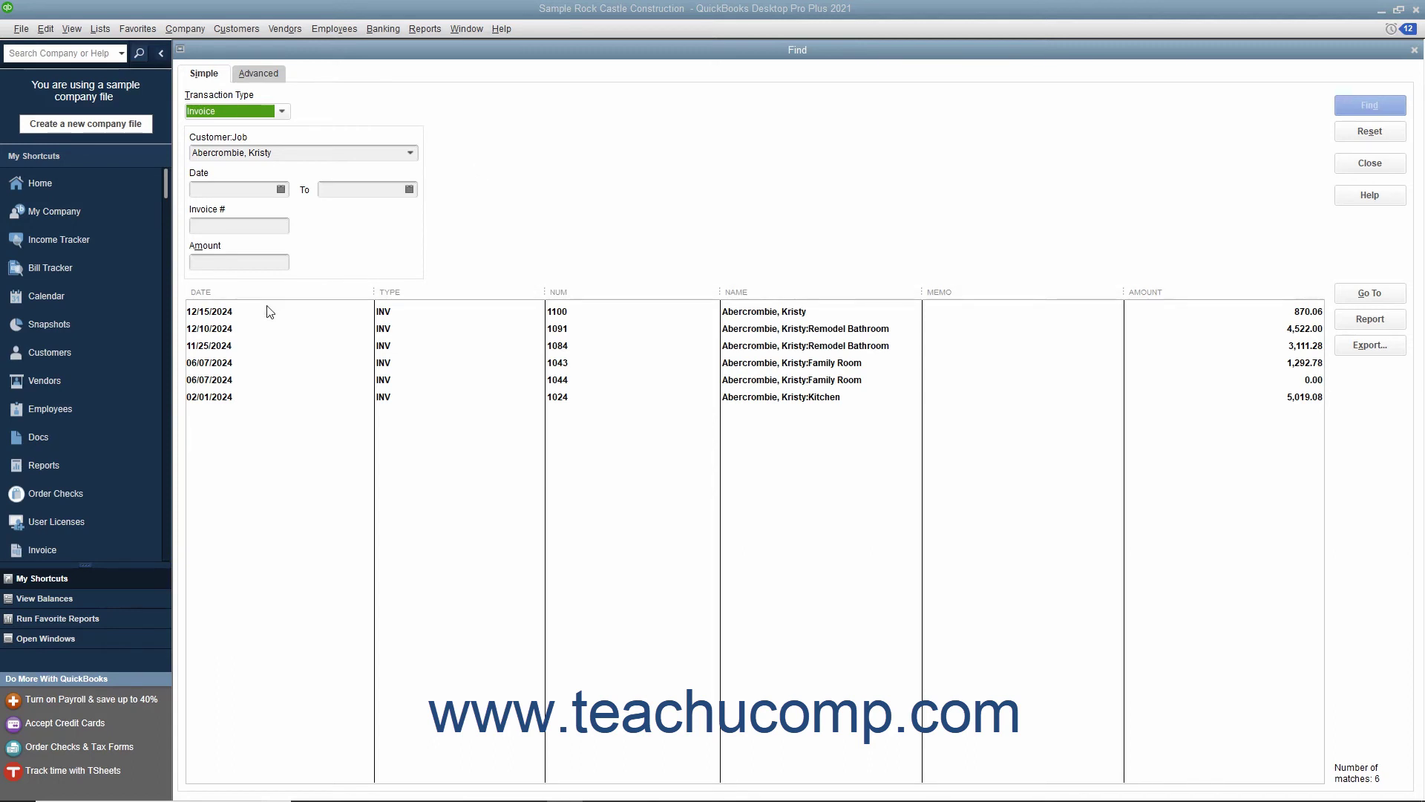
left_click(226, 312)
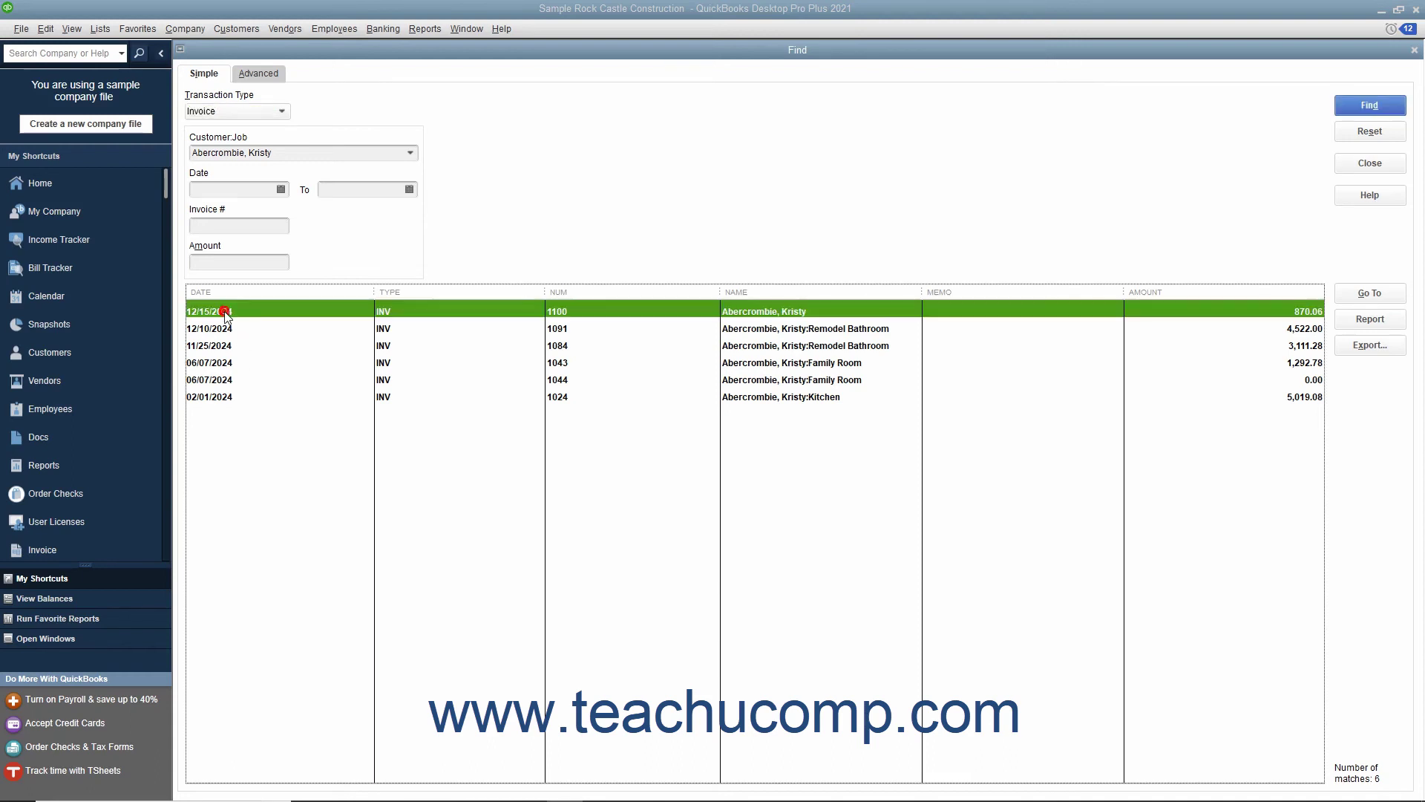
double_click(227, 312)
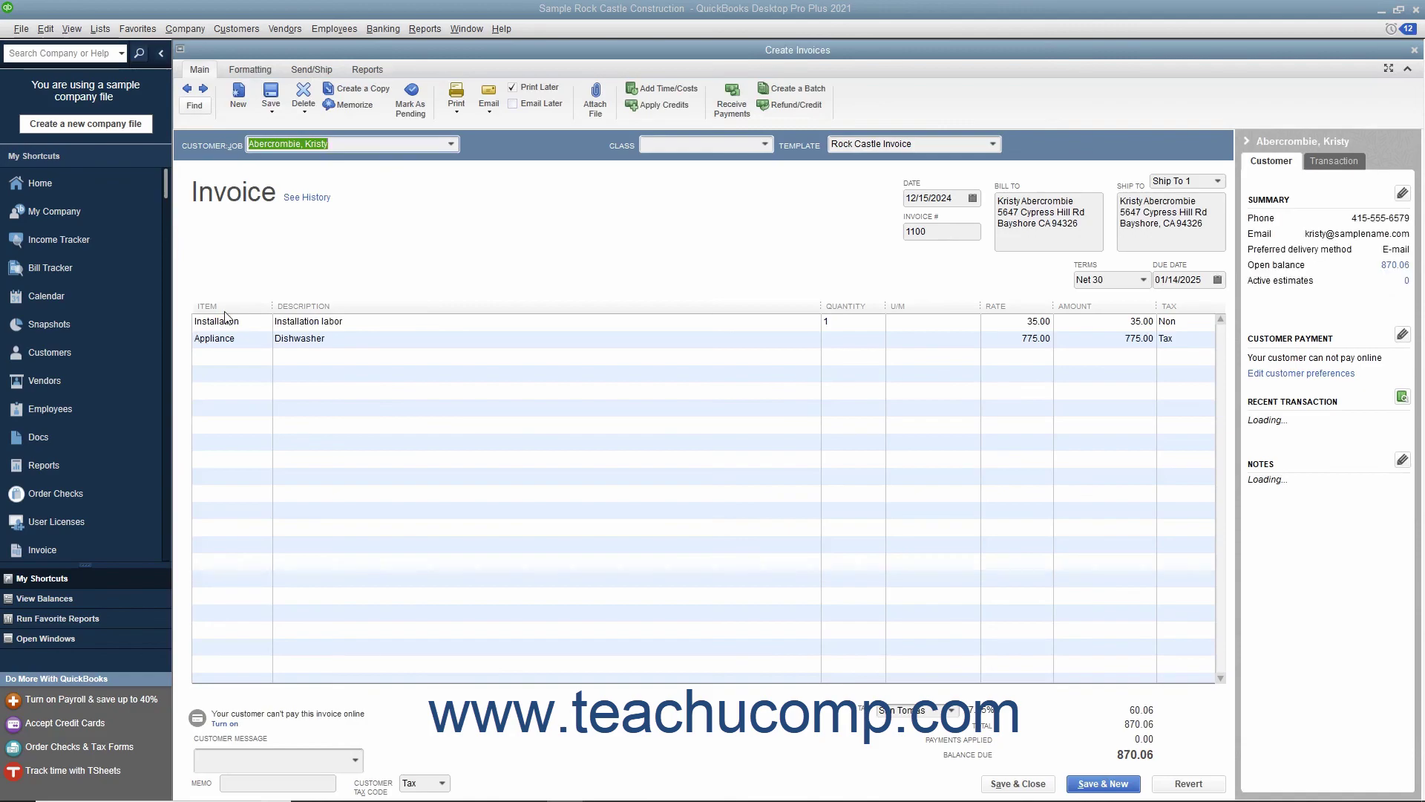